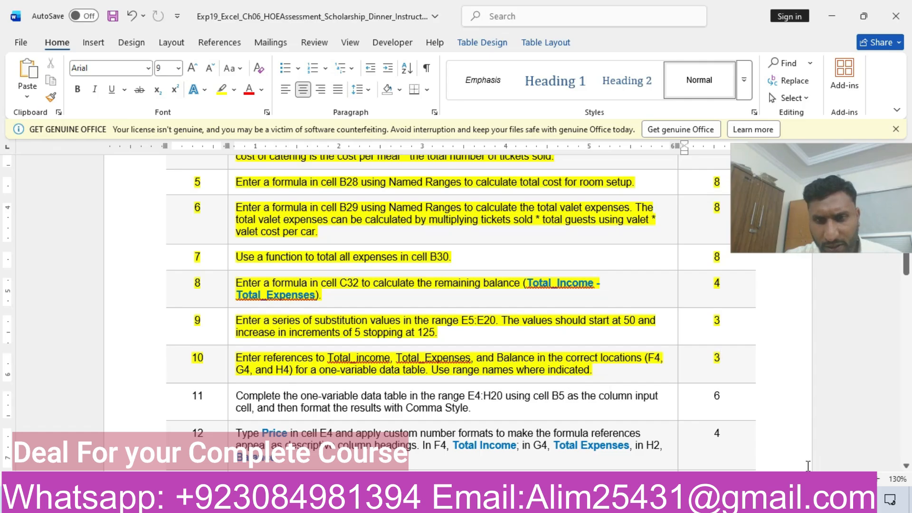
Step: Switch to the Excel workbook and replace the formula in cell F4 with =Total_Income
{"action": "left_click", "coordinate": [703, 500]}
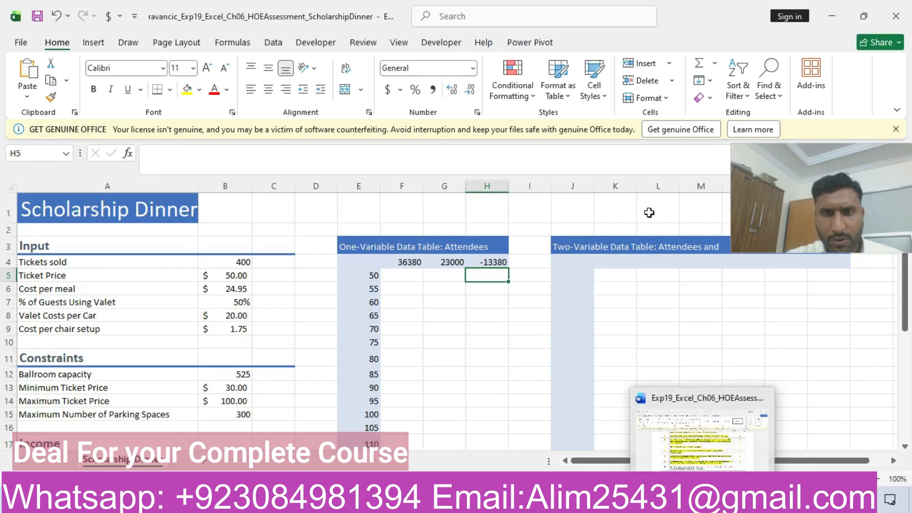
{"action": "left_click", "coordinate": [410, 256]}
{"action": "left_click", "coordinate": [227, 161]}
{"action": "key", "text": "BackSpace"}
{"action": "key", "text": "BackSpace"}
{"action": "key", "text": "BackSpace"}
{"action": "key", "text": "BackSpace"}
{"action": "key", "text": "BackSpace"}
{"action": "key", "text": "BackSpace"}
{"action": "key", "text": "BackSpace"}
{"action": "key", "text": "BackSpace"}
{"action": "key", "text": "BackSpace"}
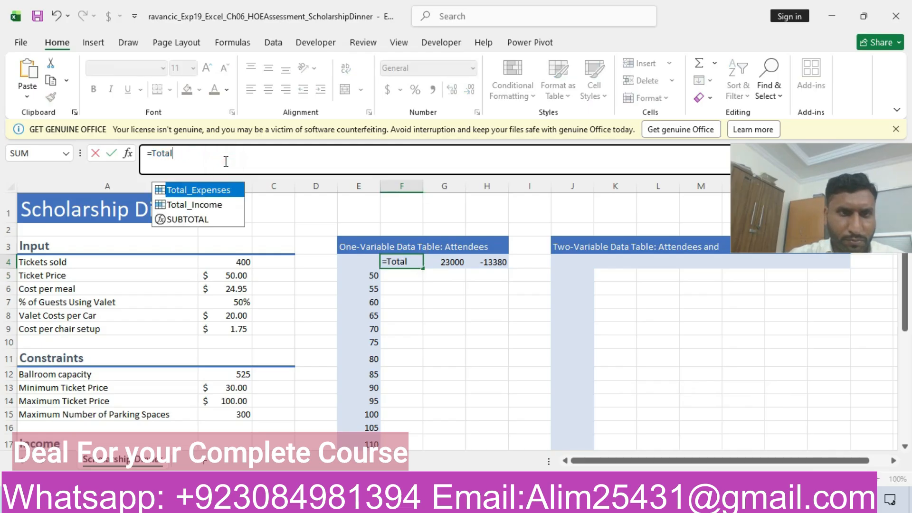
{"action": "double_click", "coordinate": [195, 204]}
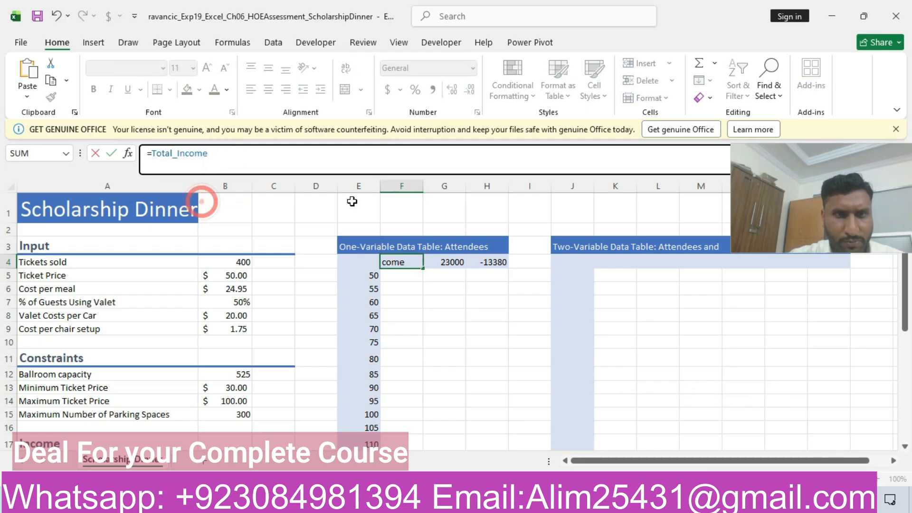
{"action": "key", "text": "Return"}
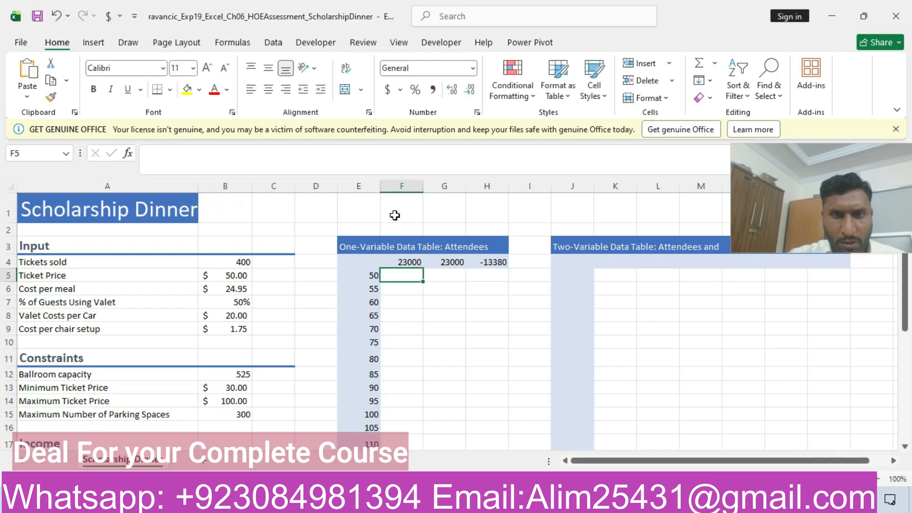
Step: Replace the formula in cell G4 with a reference to the named range Total_Expenses
{"action": "left_click", "coordinate": [442, 259]}
{"action": "key", "text": "BackSpace"}
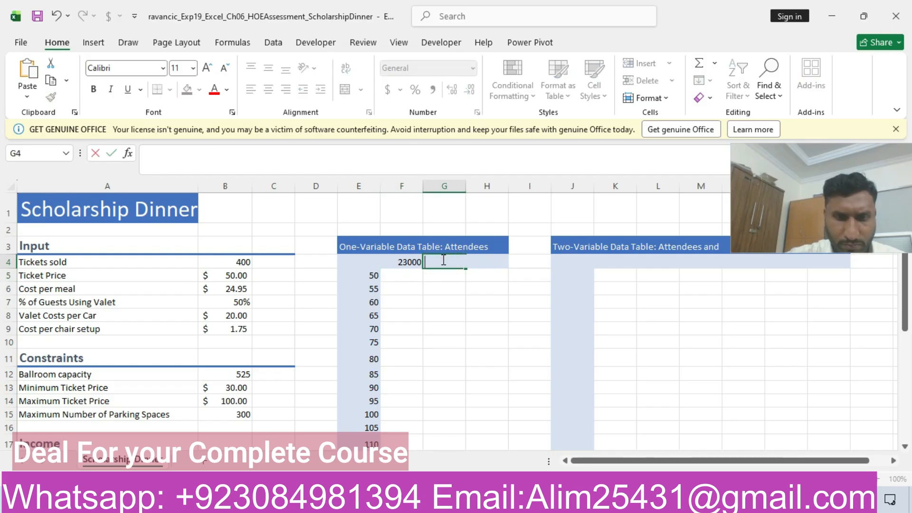
{"action": "type", "text": "=tota"}
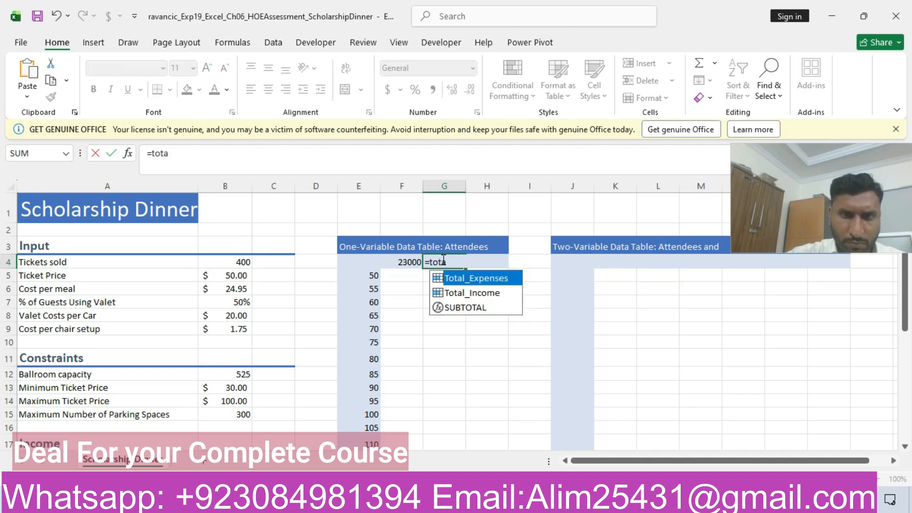
{"action": "double_click", "coordinate": [497, 281]}
{"action": "key", "text": "Return"}
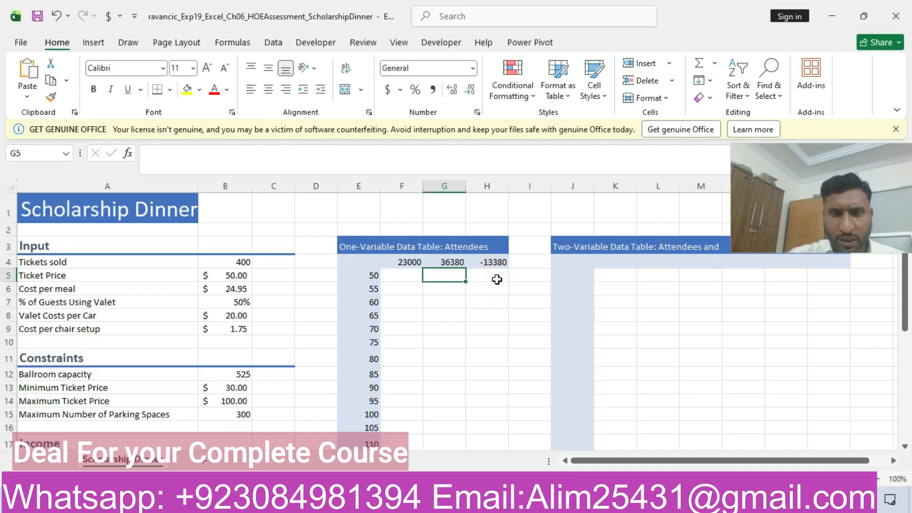
Step: Switch to the Word instructions and highlight the row of instruction 11 in yellow
{"action": "left_click", "coordinate": [871, 262]}
{"action": "left_click_drag", "start_coordinate": [860, 218], "coordinate": [817, 75]}
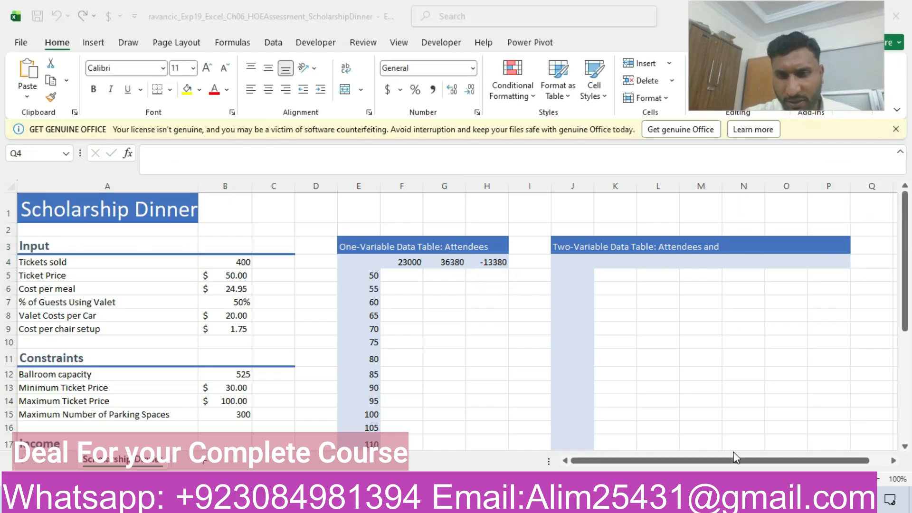
{"action": "key", "text": "alt+Tab"}
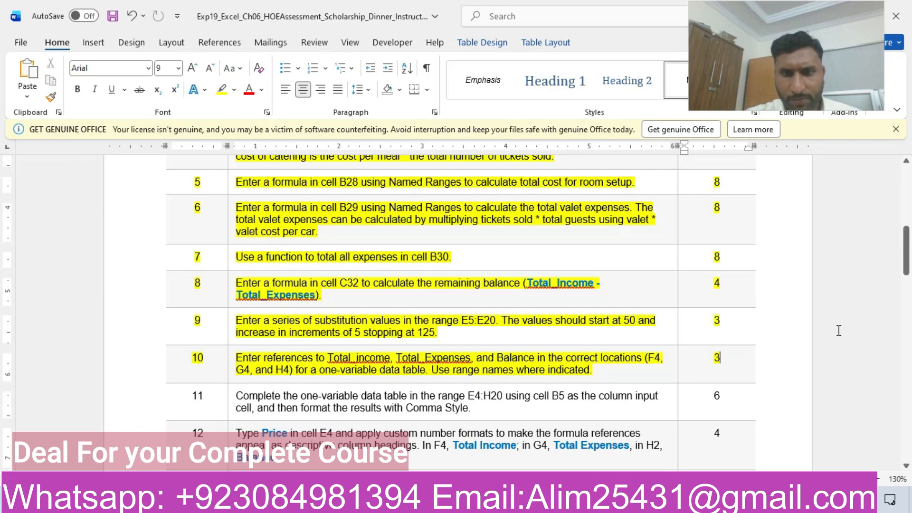
{"action": "scroll", "coordinate": [111, 220], "scroll_direction": "down", "scroll_amount": 5}
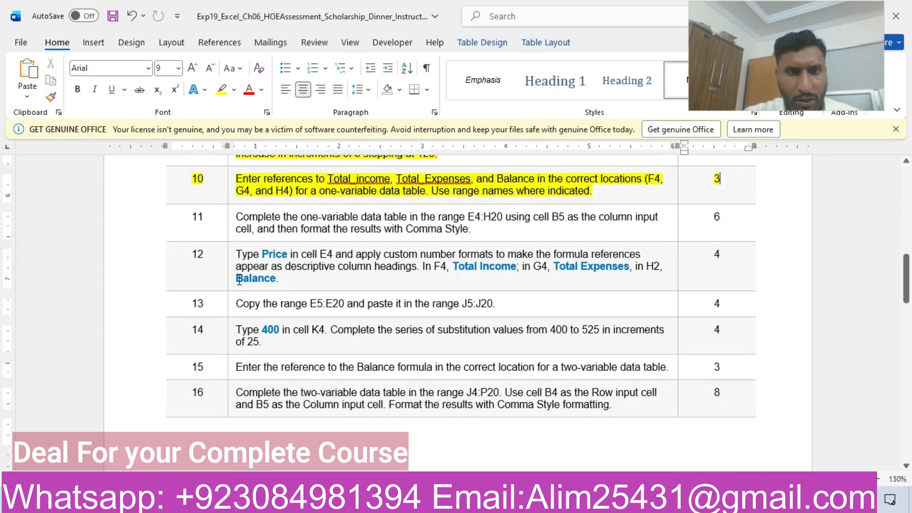
{"action": "left_click", "coordinate": [128, 221]}
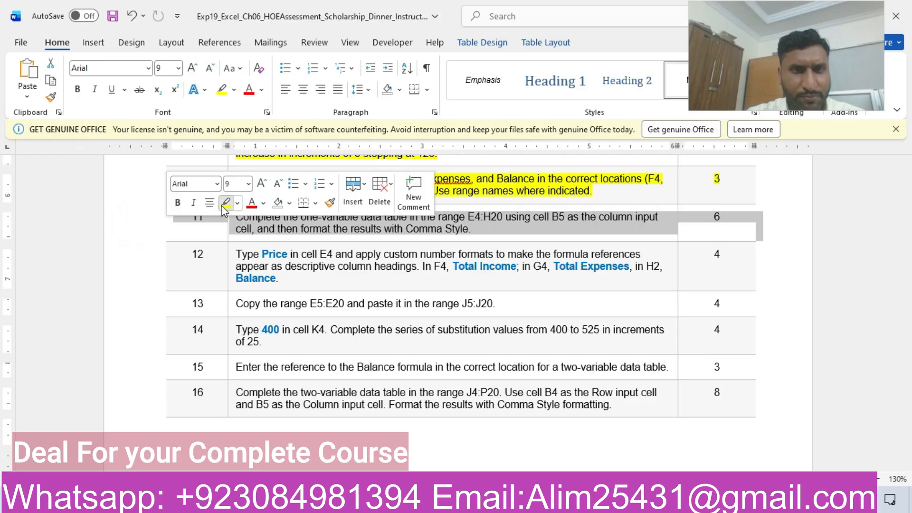
{"action": "left_click", "coordinate": [224, 206]}
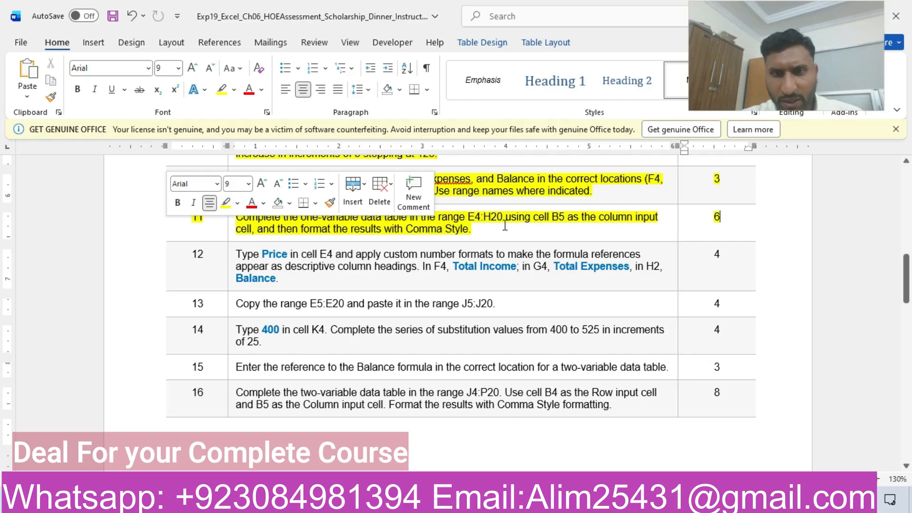
{"action": "left_click", "coordinate": [553, 237]}
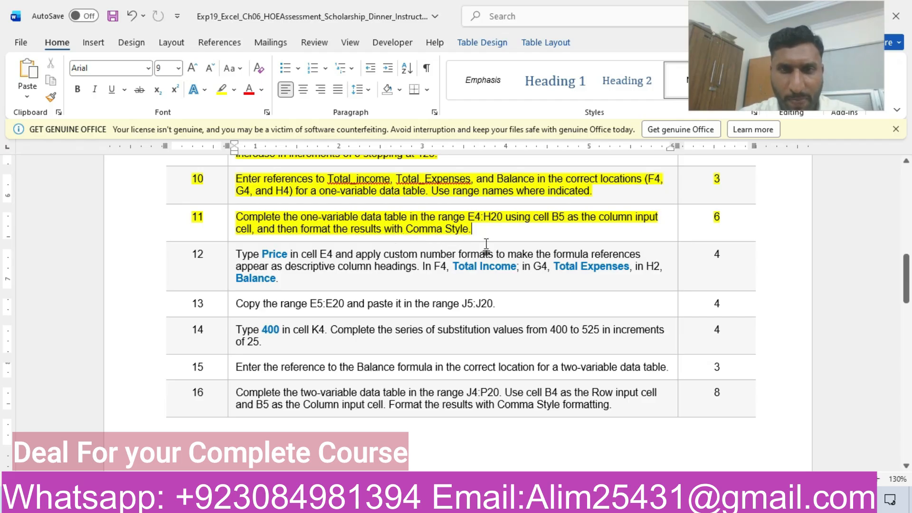
Step: In the Excel workbook, create a one-variable data table in E4:H20 with cell B5 as the column input cell
{"action": "left_click", "coordinate": [702, 500]}
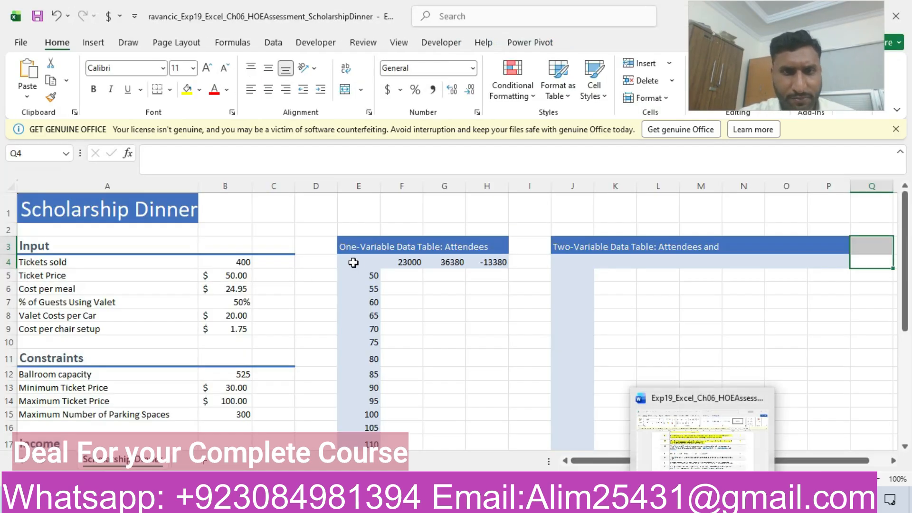
{"action": "left_click_drag", "start_coordinate": [359, 265], "coordinate": [484, 416]}
{"action": "left_click", "coordinate": [273, 43]}
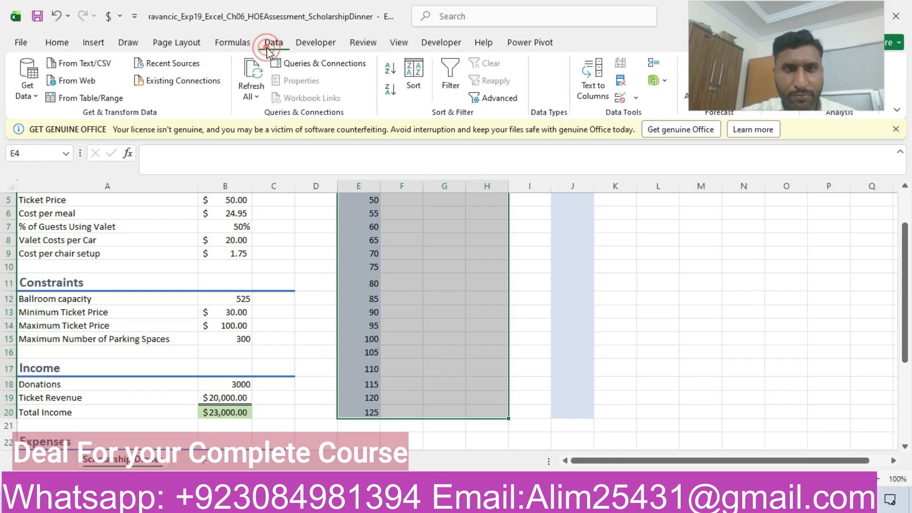
{"action": "left_click_drag", "start_coordinate": [776, 84], "coordinate": [881, 240]}
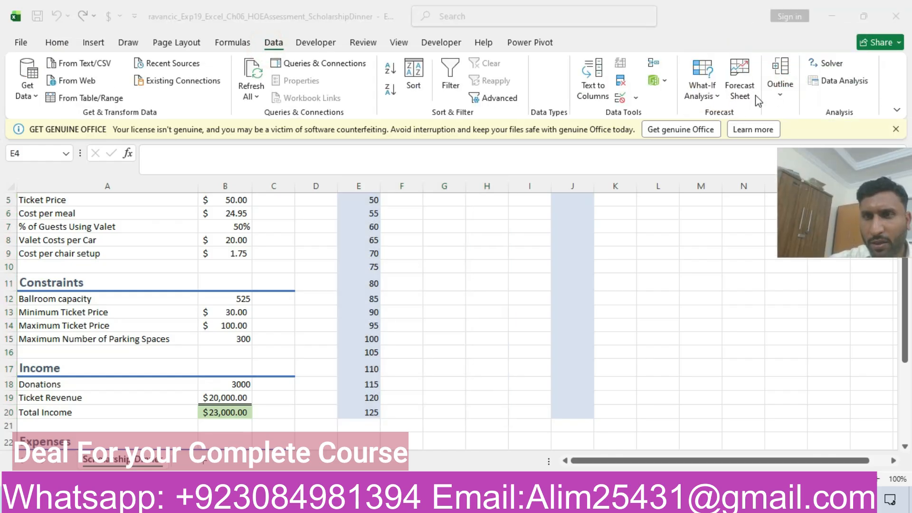
{"action": "left_click", "coordinate": [714, 97]}
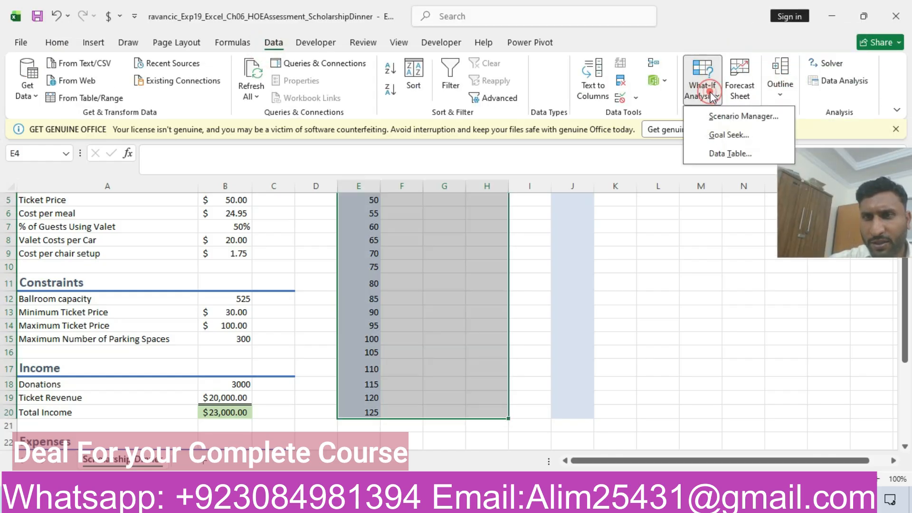
{"action": "left_click", "coordinate": [727, 153]}
{"action": "left_click_drag", "start_coordinate": [826, 195], "coordinate": [827, 78]}
{"action": "left_click", "coordinate": [474, 207]}
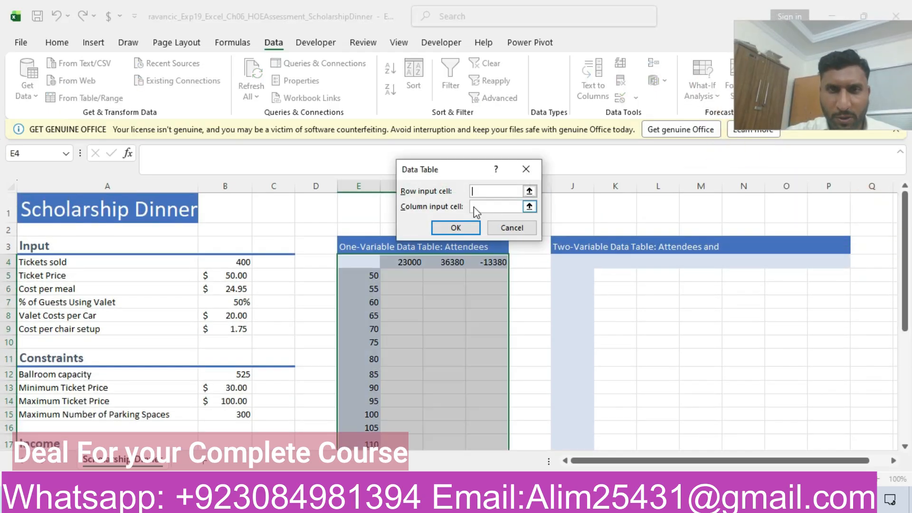
{"action": "left_click", "coordinate": [235, 275]}
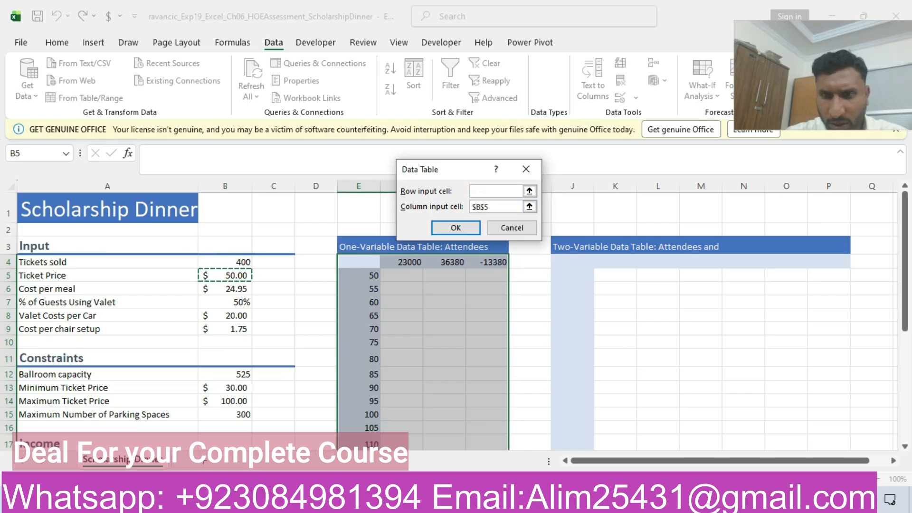
{"action": "left_click", "coordinate": [705, 500]}
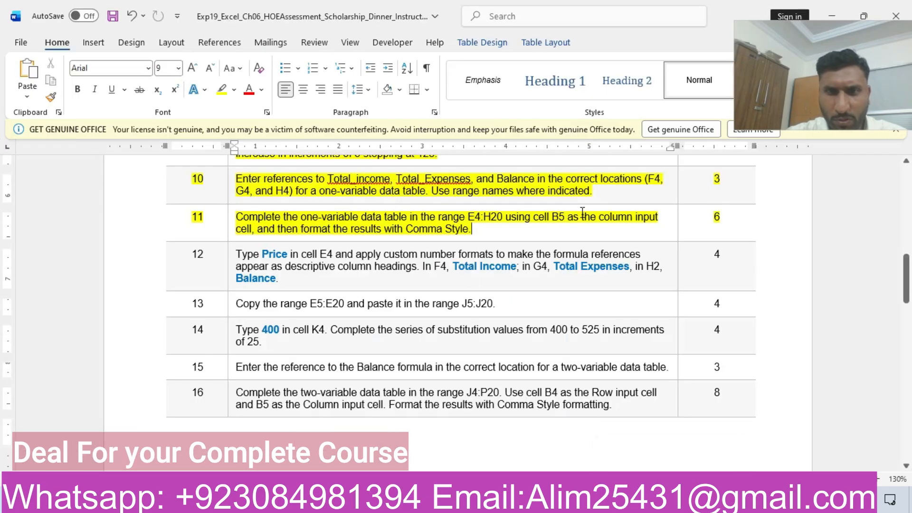
{"action": "left_click", "coordinate": [676, 500]}
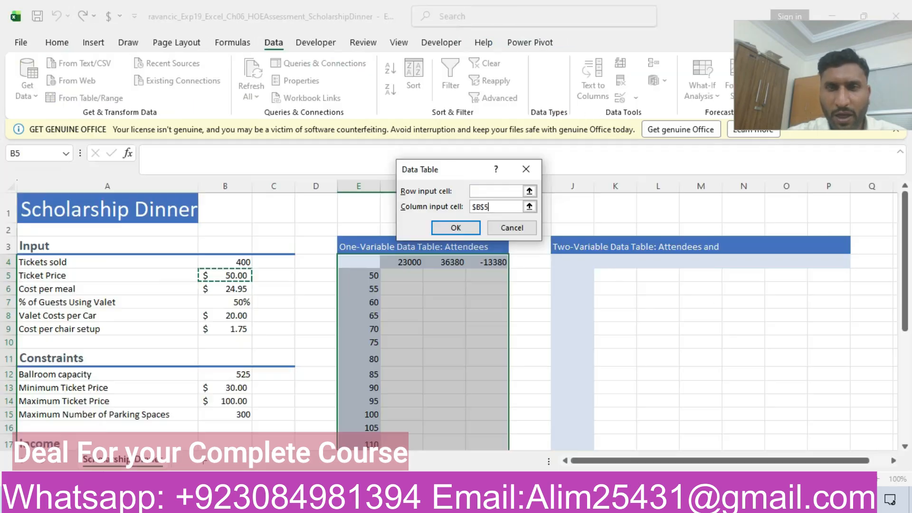
{"action": "left_click", "coordinate": [457, 224]}
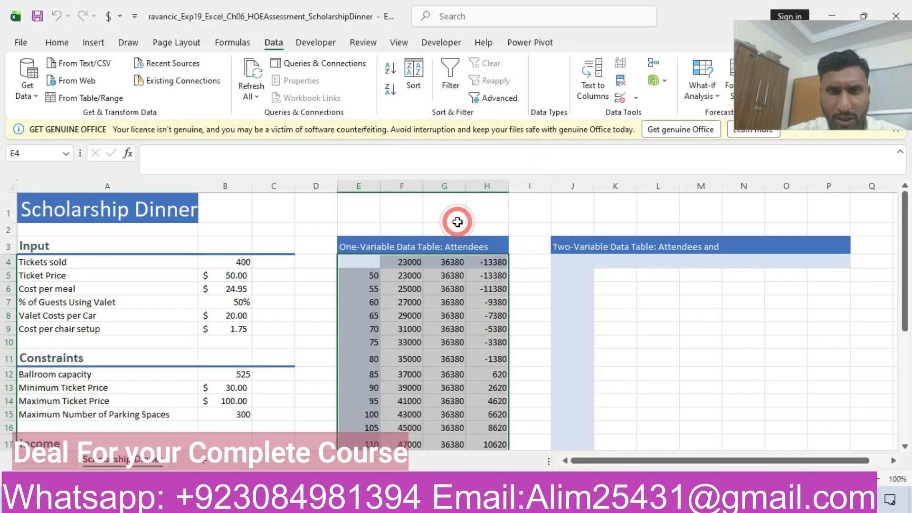
Step: Format the data table results in F5:H20 with Comma Style, checking instruction 11 in Word
{"action": "left_click_drag", "start_coordinate": [910, 227], "coordinate": [909, 253]}
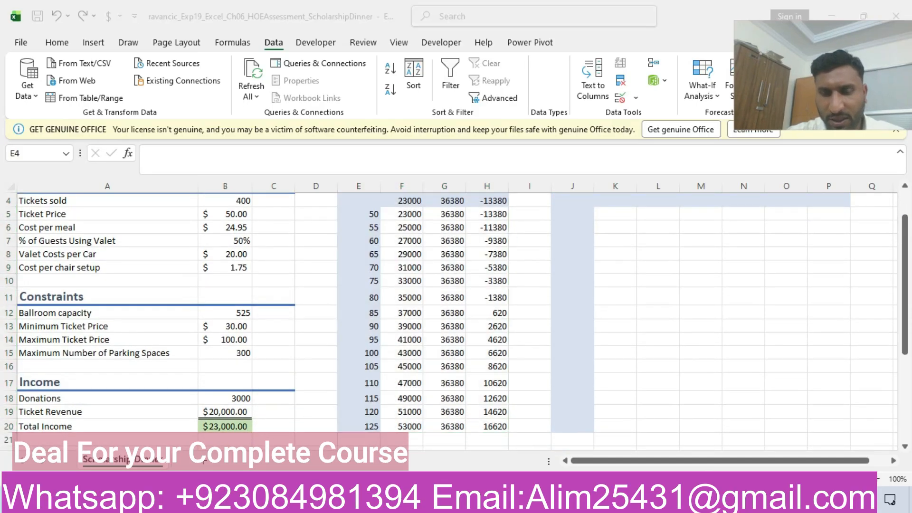
{"action": "left_click", "coordinate": [693, 499]}
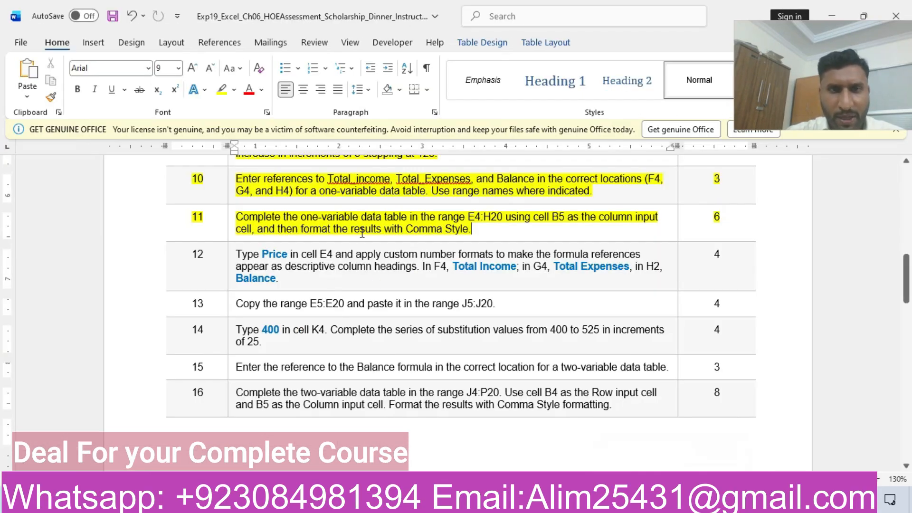
{"action": "key", "text": "alt+Tab"}
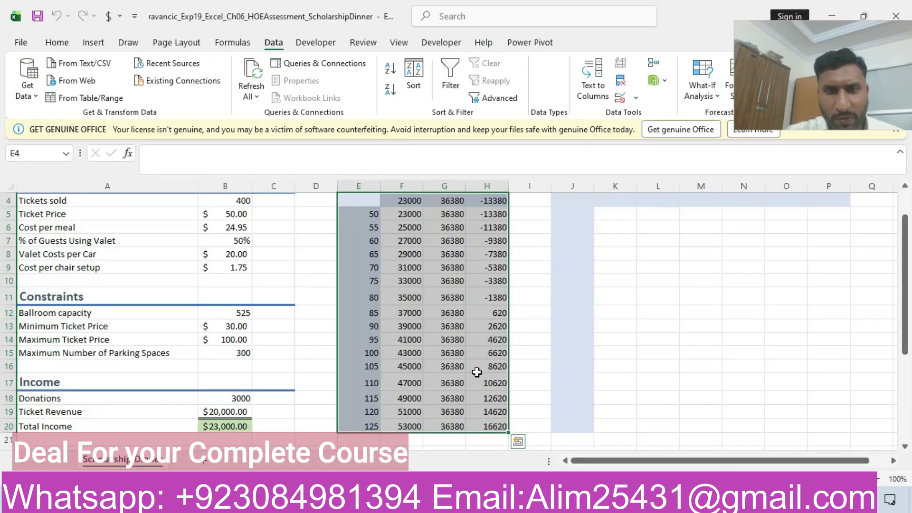
{"action": "left_click_drag", "start_coordinate": [400, 221], "coordinate": [486, 420]}
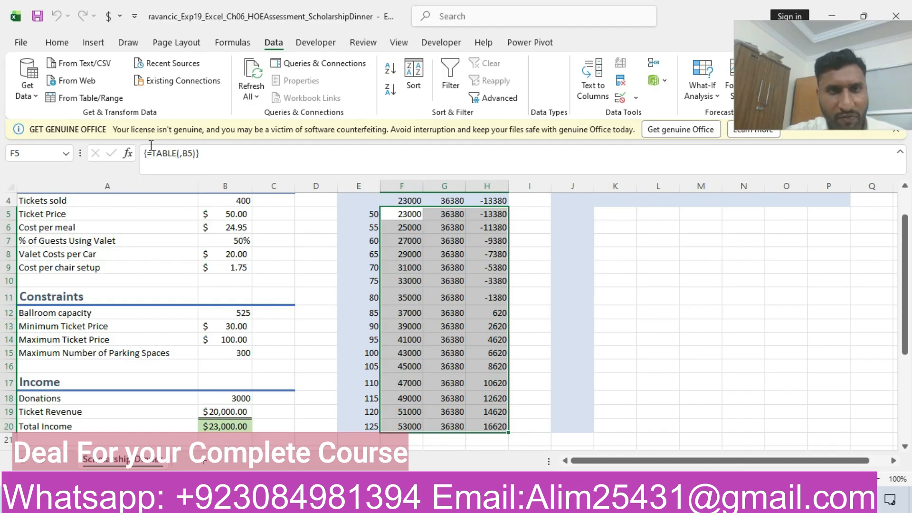
{"action": "left_click", "coordinate": [57, 43]}
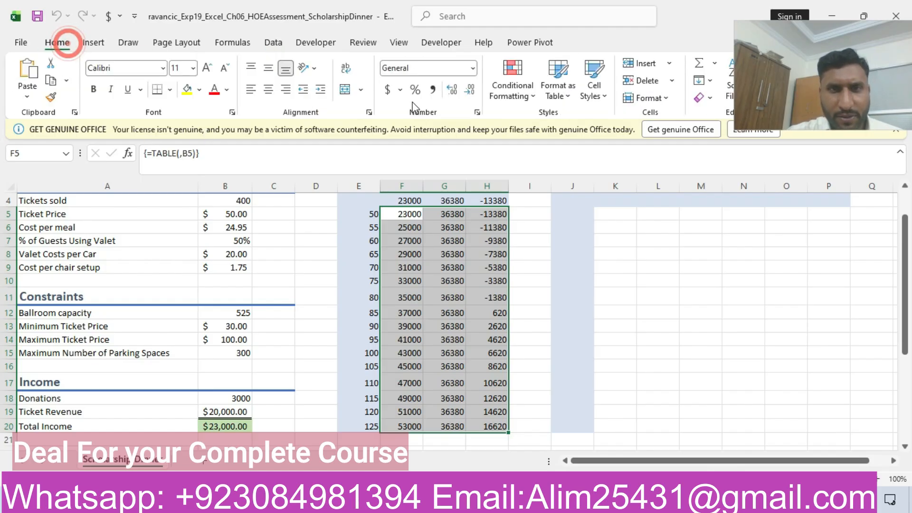
{"action": "left_click", "coordinate": [434, 91]}
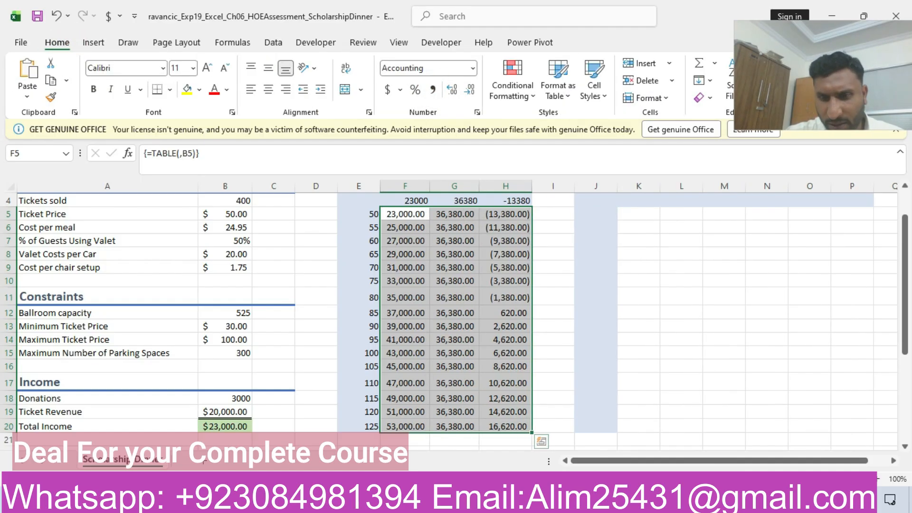
Step: Switch to the Word instructions and highlight the row of instruction 12 in yellow
{"action": "key", "text": "alt+Tab"}
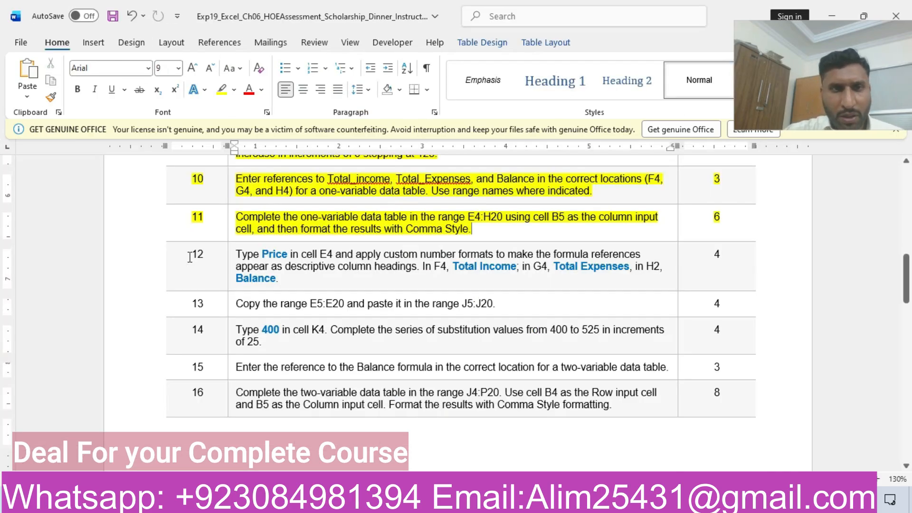
{"action": "left_click", "coordinate": [127, 263]}
{"action": "left_click", "coordinate": [227, 238]}
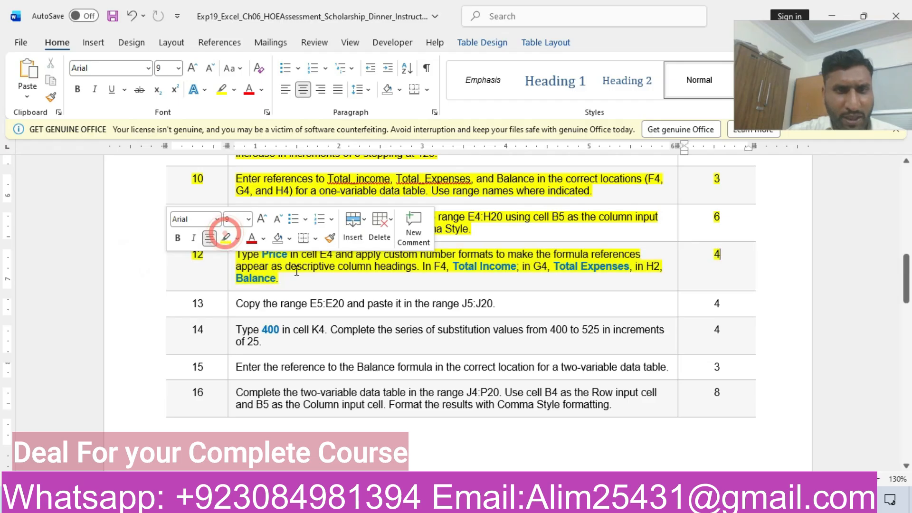
{"action": "left_click", "coordinate": [307, 274]}
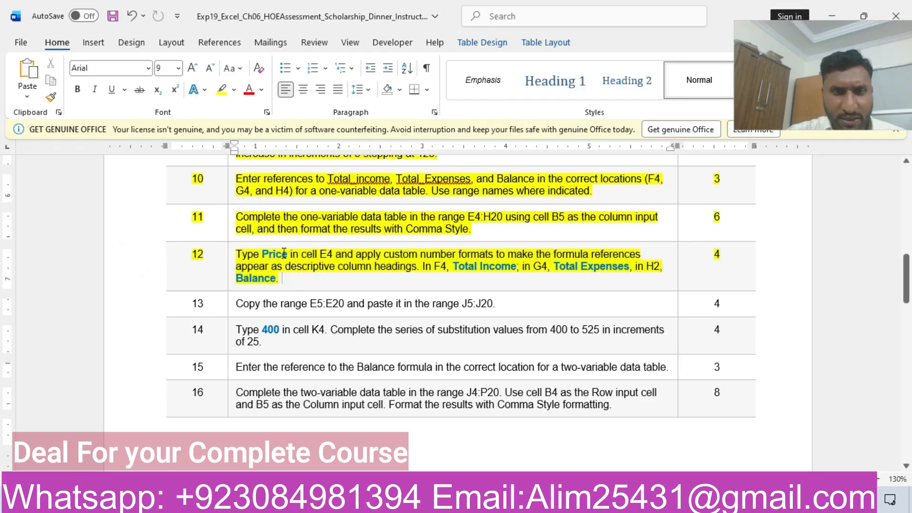
Step: Take the heading Price from instruction 12 and enter it in cell E4 of the Excel workbook
{"action": "left_click_drag", "start_coordinate": [262, 254], "coordinate": [286, 256]}
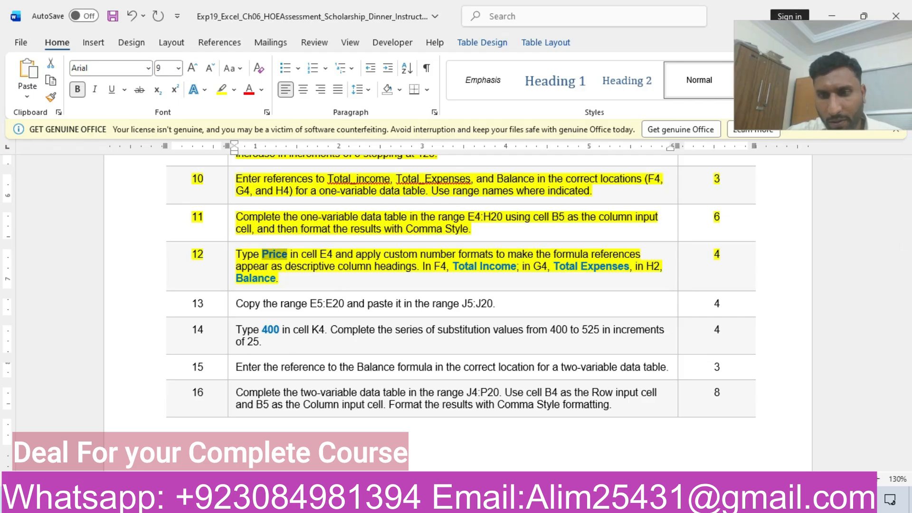
{"action": "key", "text": "alt+Tab"}
{"action": "left_click", "coordinate": [363, 202]}
{"action": "left_click", "coordinate": [253, 155]}
{"action": "type", "text": "Price"}
{"action": "key", "text": "Return"}
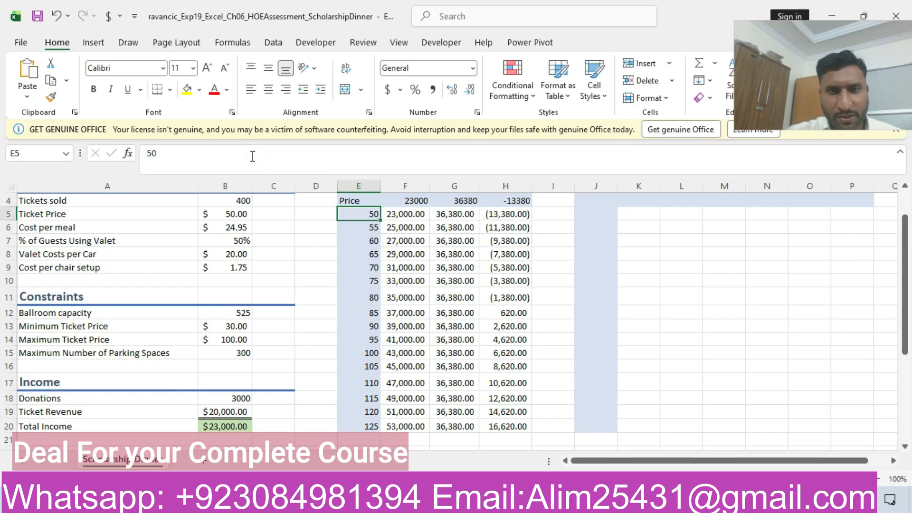
Step: Take the heading Total Income from instruction 12 in Word and apply it as custom number format "Total Income" to cell F4 in Excel
{"action": "key", "text": "alt+Tab"}
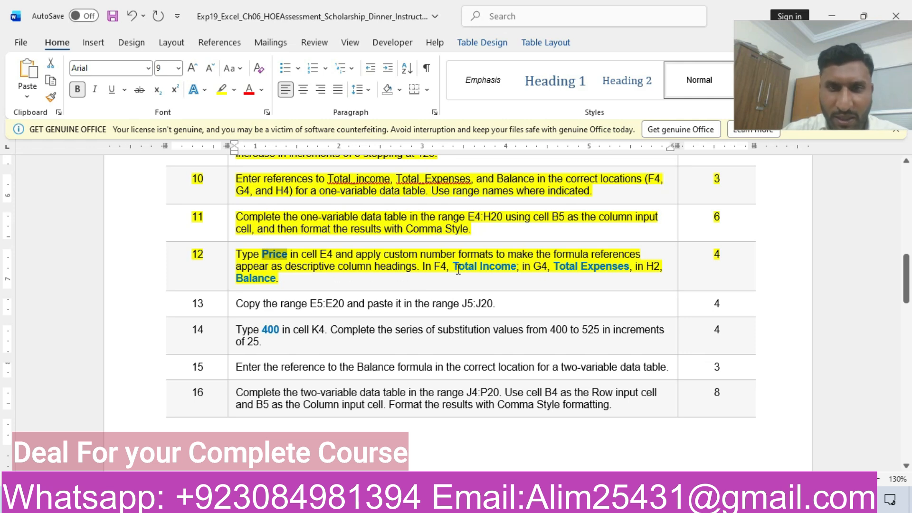
{"action": "left_click_drag", "start_coordinate": [454, 267], "coordinate": [509, 270]}
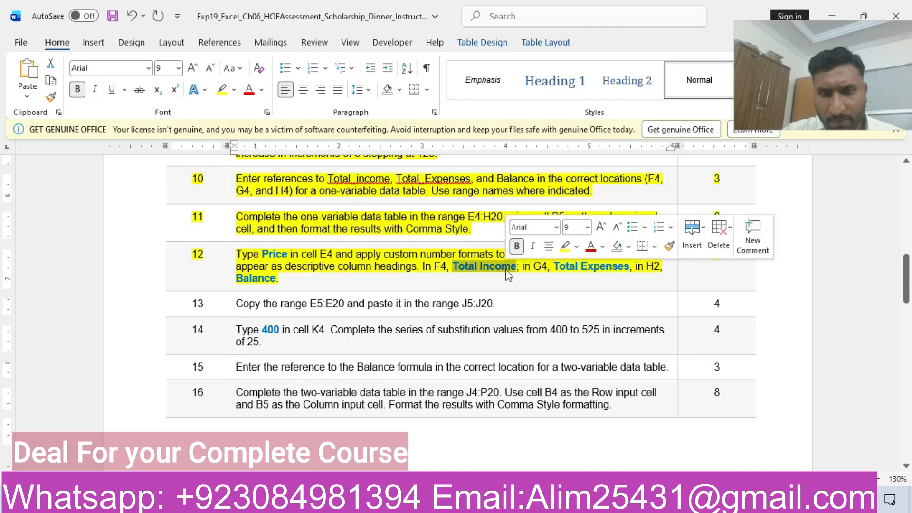
{"action": "left_click", "coordinate": [532, 501]}
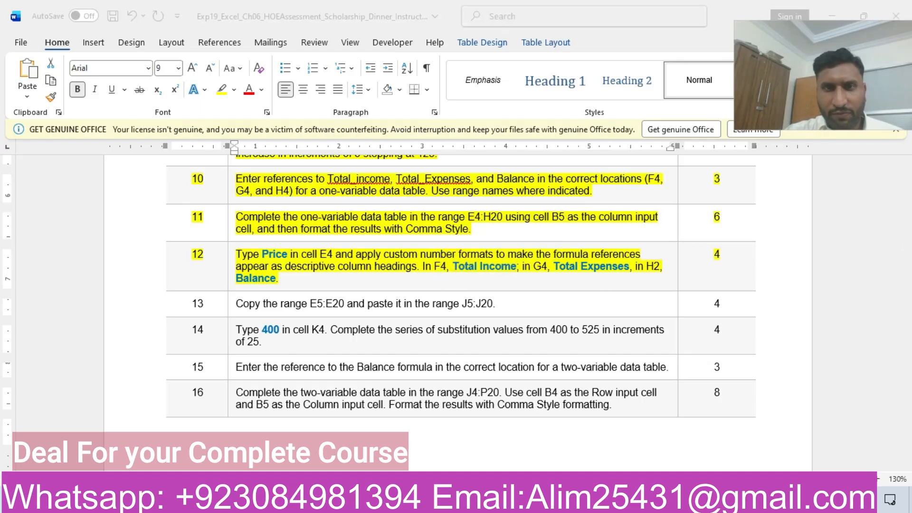
{"action": "left_click", "coordinate": [410, 202]}
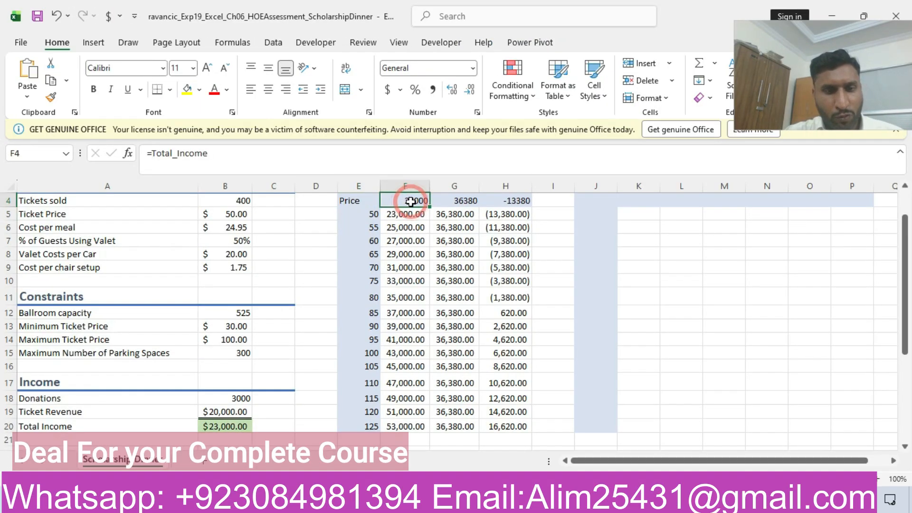
{"action": "key", "text": "ctrl+1"}
{"action": "left_click", "coordinate": [318, 197]}
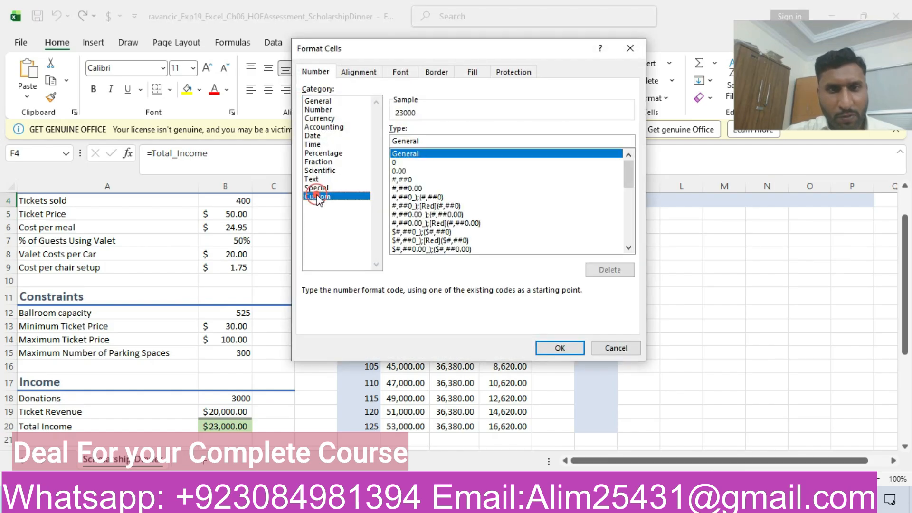
{"action": "key", "text": "BackSpace"}
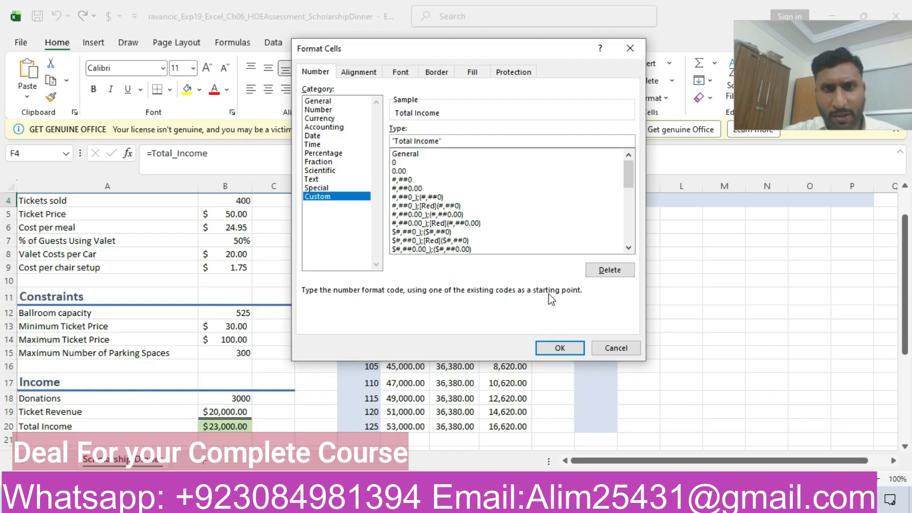
{"action": "left_click", "coordinate": [559, 348]}
Step: Take the heading Total Expenses from the Word instructions and apply it as custom number format "Total Expenses" to cell G4 in Excel
{"action": "left_click", "coordinate": [453, 203]}
{"action": "key", "text": "alt+Tab"}
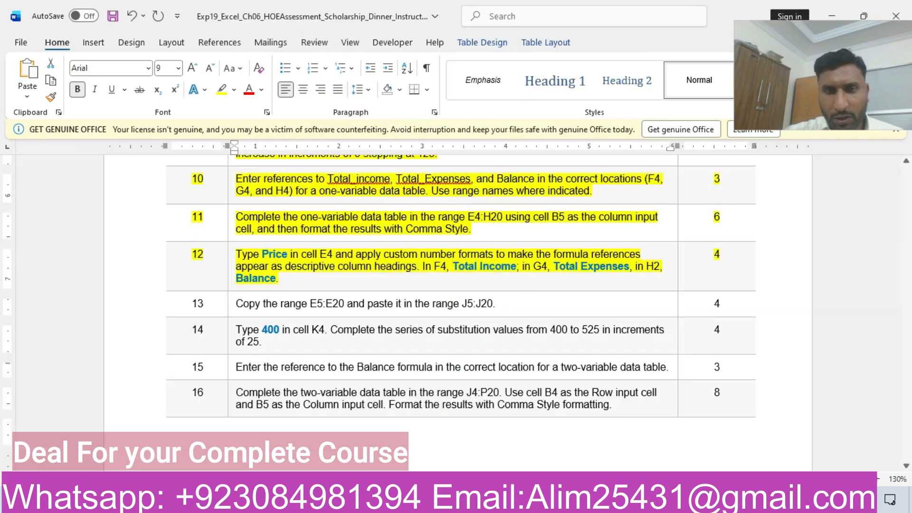
{"action": "left_click", "coordinate": [558, 270]}
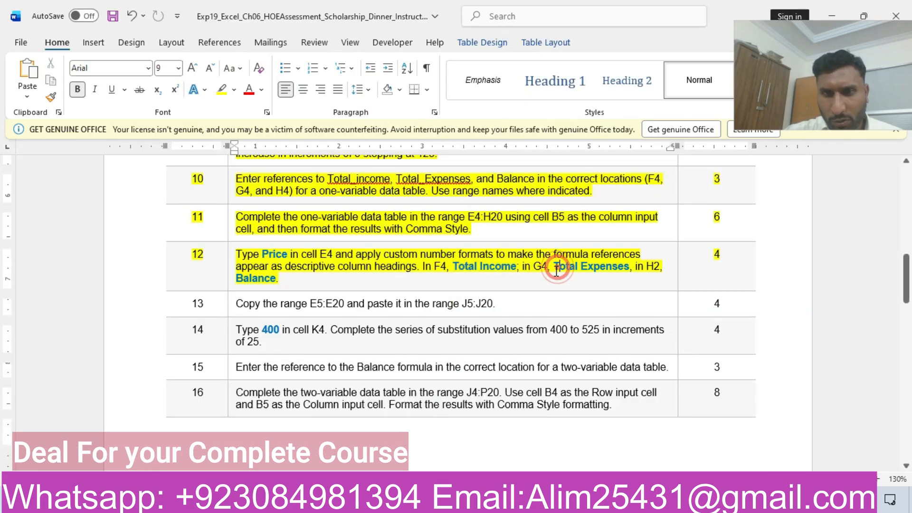
{"action": "left_click_drag", "start_coordinate": [580, 272], "coordinate": [620, 269]}
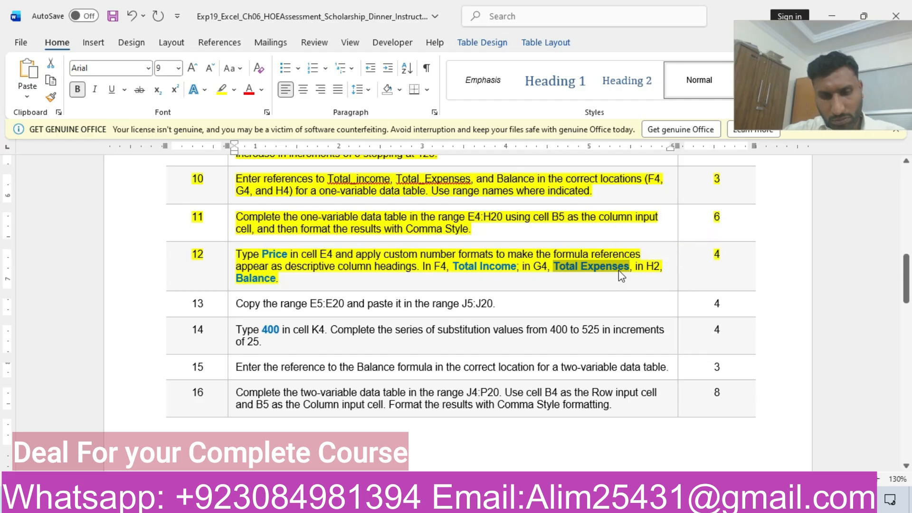
{"action": "left_click", "coordinate": [736, 500]}
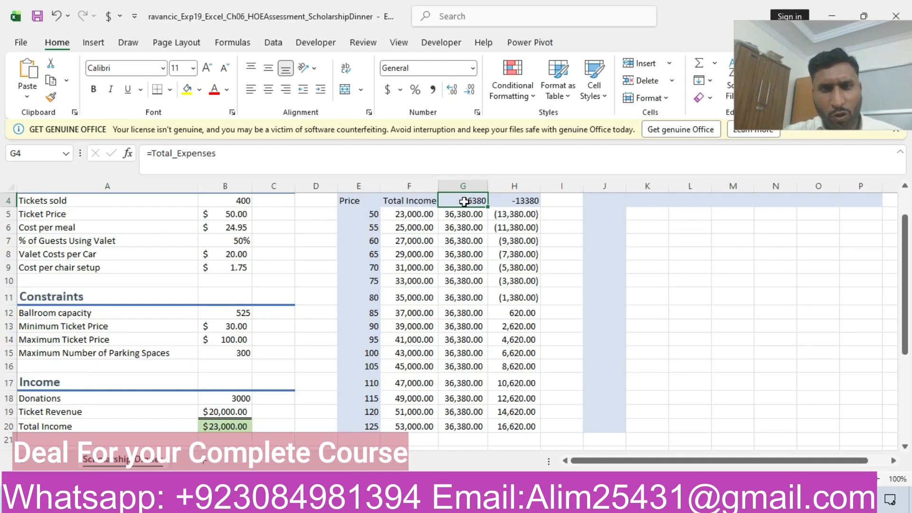
{"action": "key", "text": "ctrl+1"}
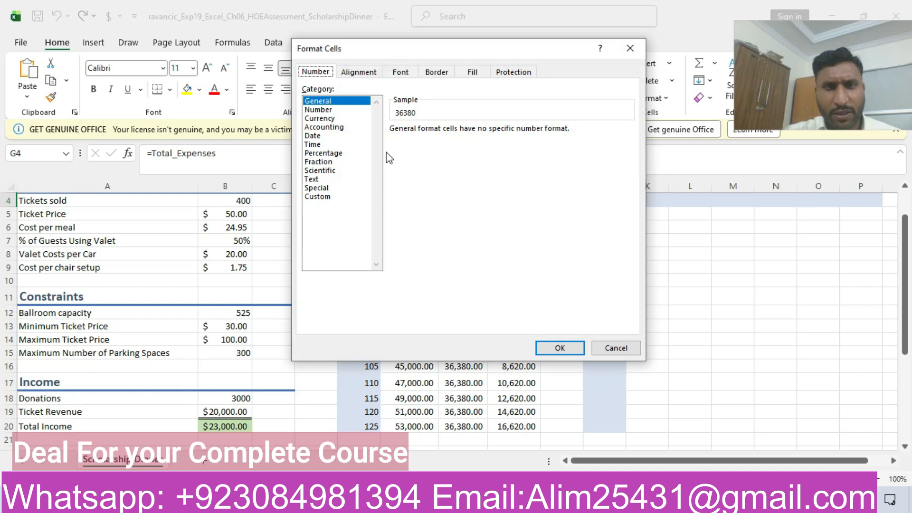
{"action": "left_click", "coordinate": [317, 197]}
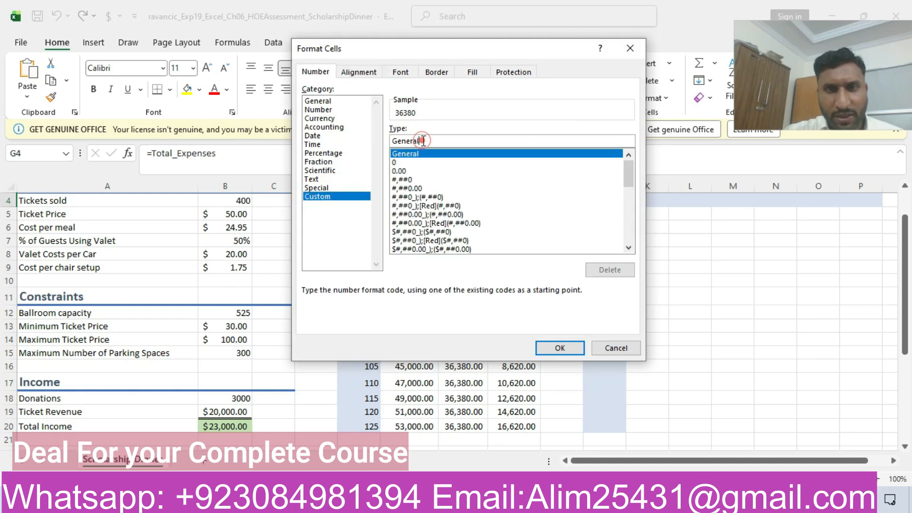
{"action": "key", "text": "BackSpace"}
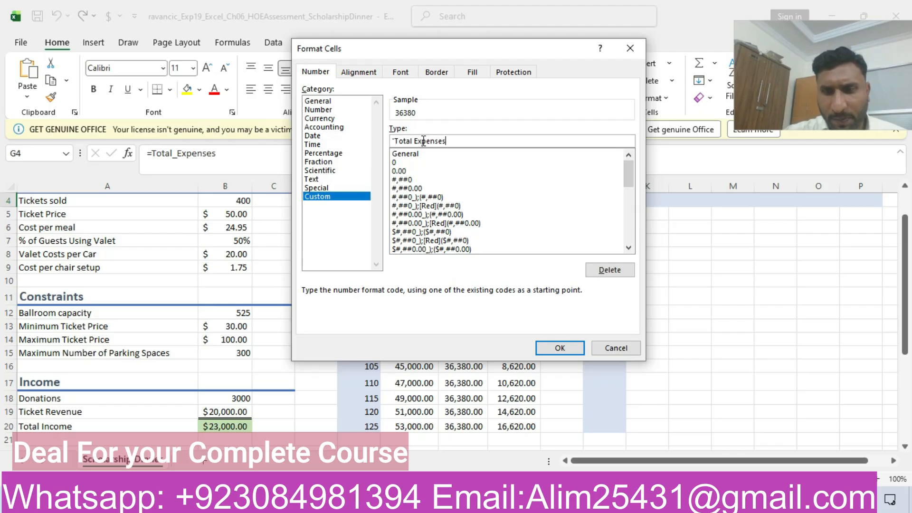
{"action": "left_click", "coordinate": [559, 347]}
Step: Take the heading Balance from the Word instructions and apply it as custom number format "Balance" to cell H4 in Excel
{"action": "left_click", "coordinate": [704, 500]}
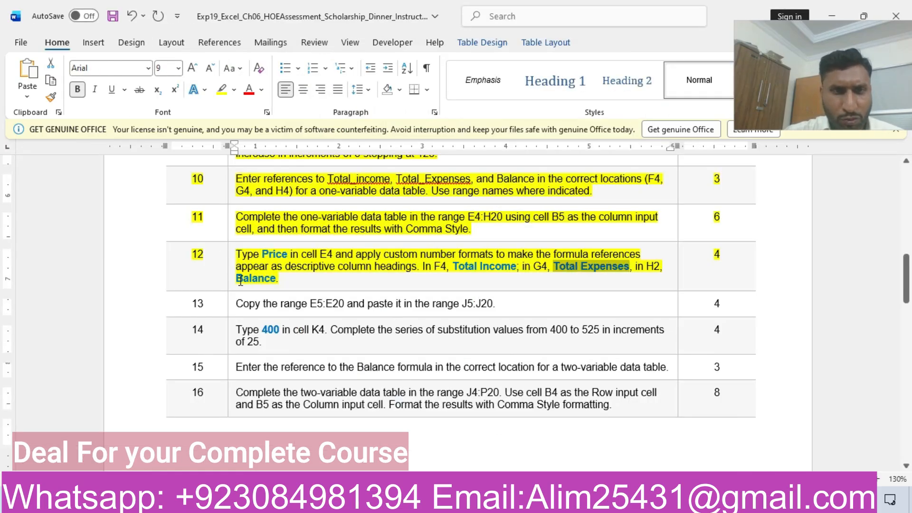
{"action": "left_click_drag", "start_coordinate": [239, 280], "coordinate": [277, 280]}
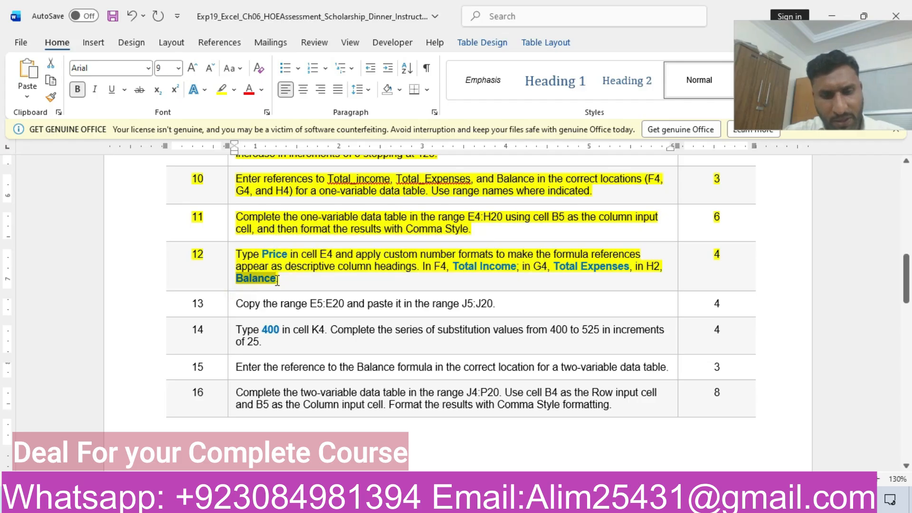
{"action": "left_click", "coordinate": [704, 500]}
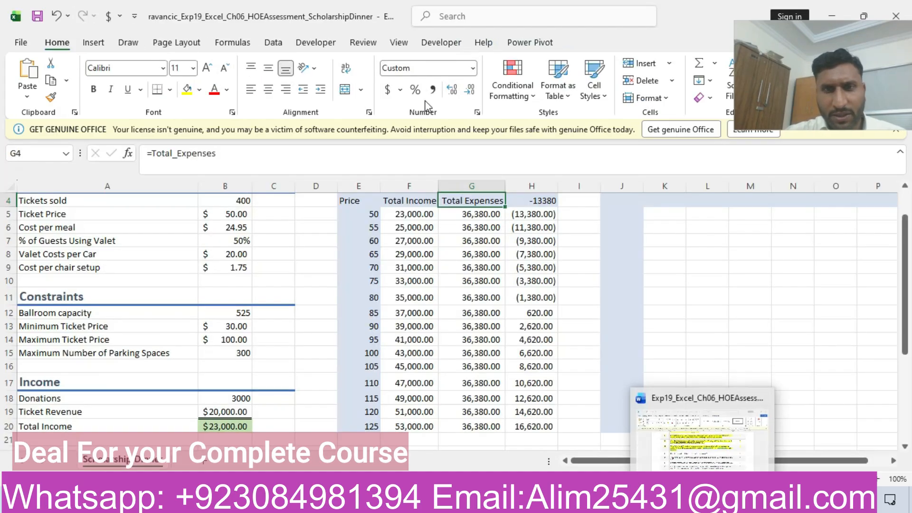
{"action": "left_click", "coordinate": [550, 202]}
{"action": "key", "text": "ctrl+1"}
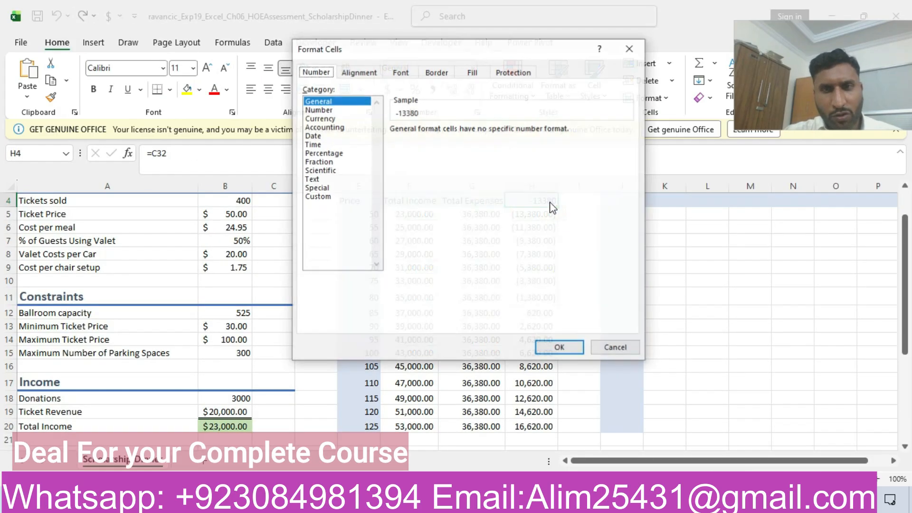
{"action": "left_click", "coordinate": [317, 196]}
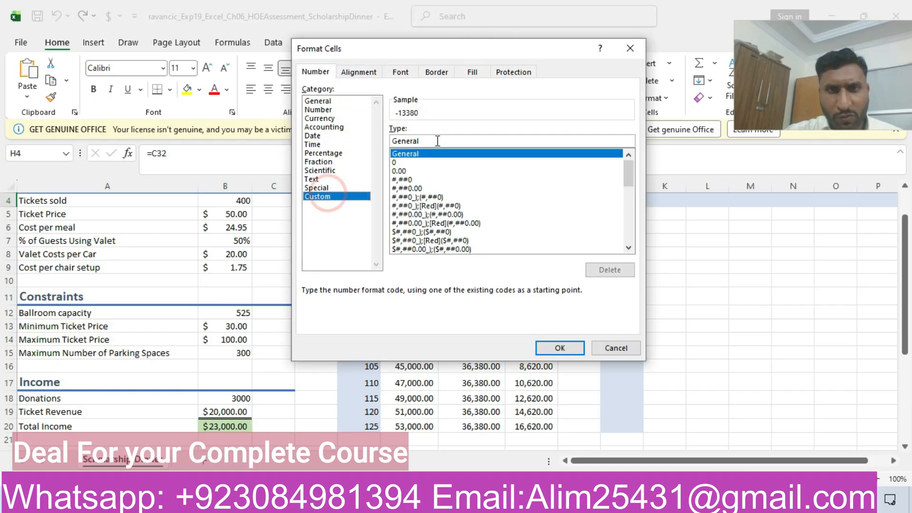
{"action": "key", "text": "BackSpace"}
{"action": "type", "text": "\""}
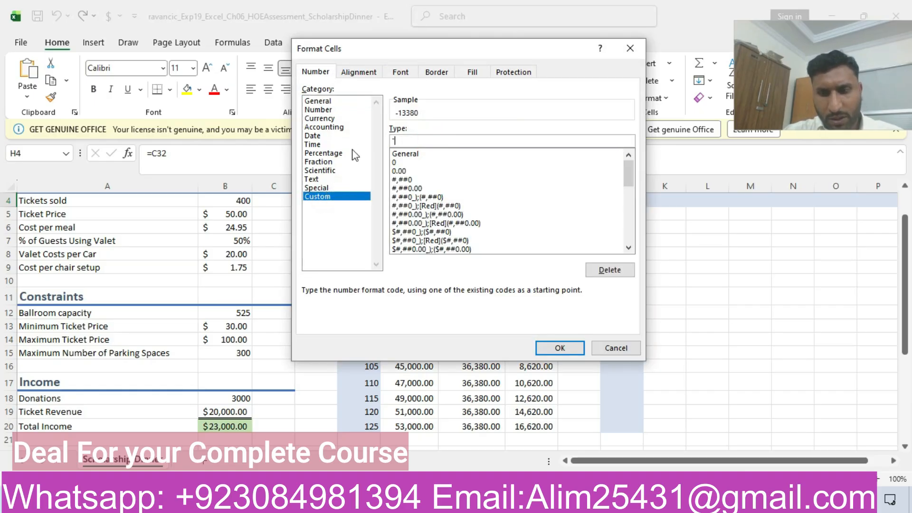
{"action": "type", "text": "Balance\""}
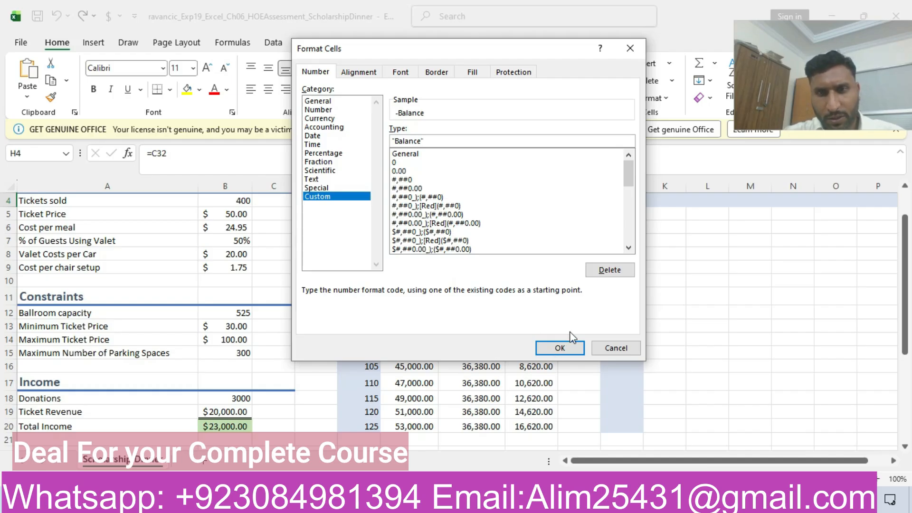
{"action": "left_click", "coordinate": [562, 347]}
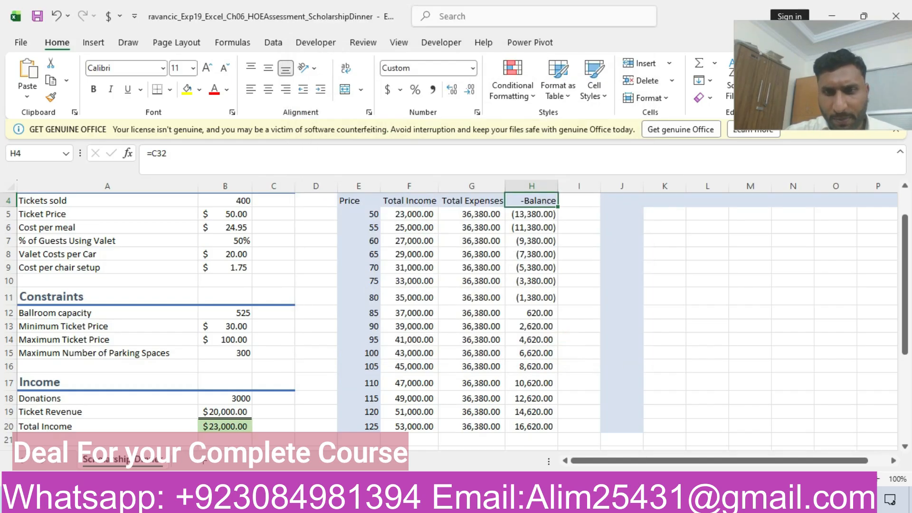
{"action": "key", "text": "alt+Tab"}
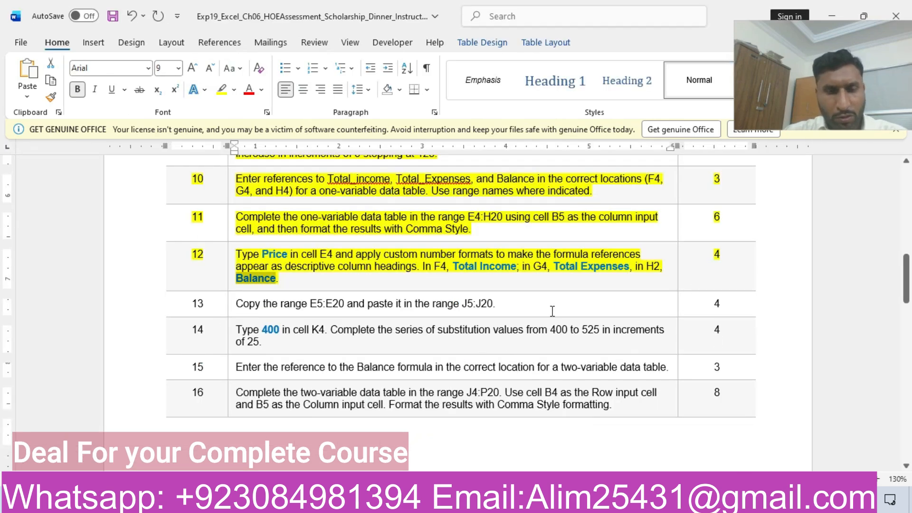
{"action": "left_click_drag", "start_coordinate": [911, 288], "coordinate": [910, 200]}
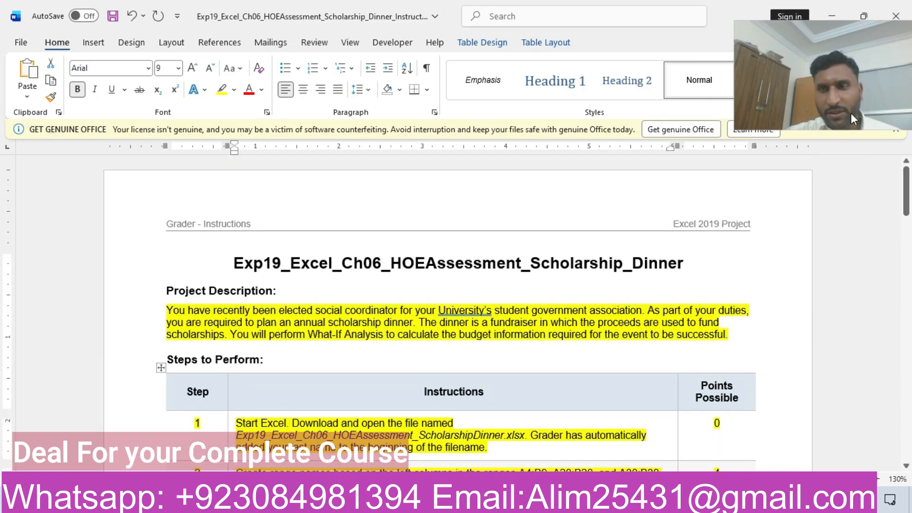
{"action": "left_click_drag", "start_coordinate": [851, 113], "coordinate": [788, 104]}
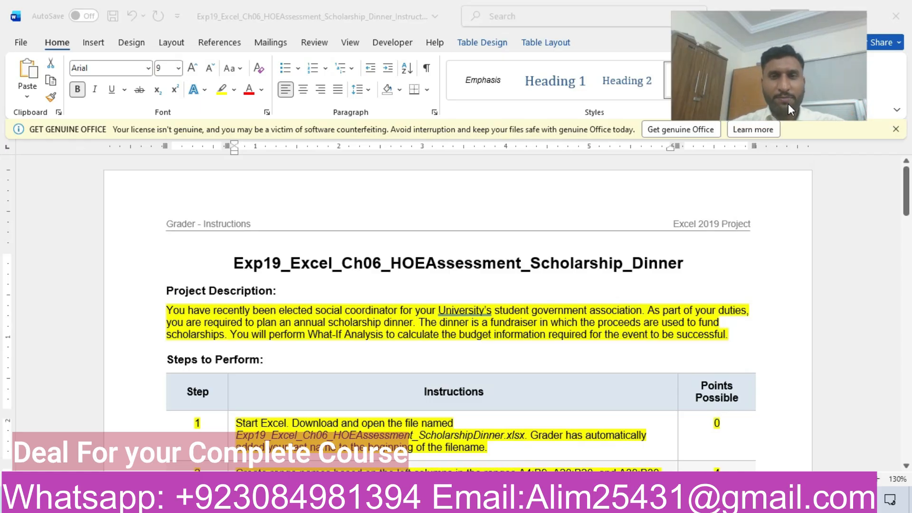